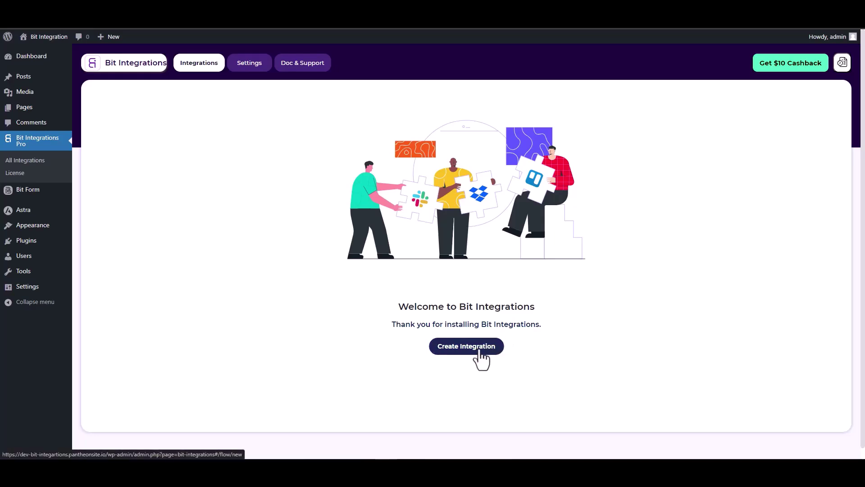
# - Pick SiteOrigin Widgets as the new integration's trigger and start fetching its form fields
pyautogui.write('sit')
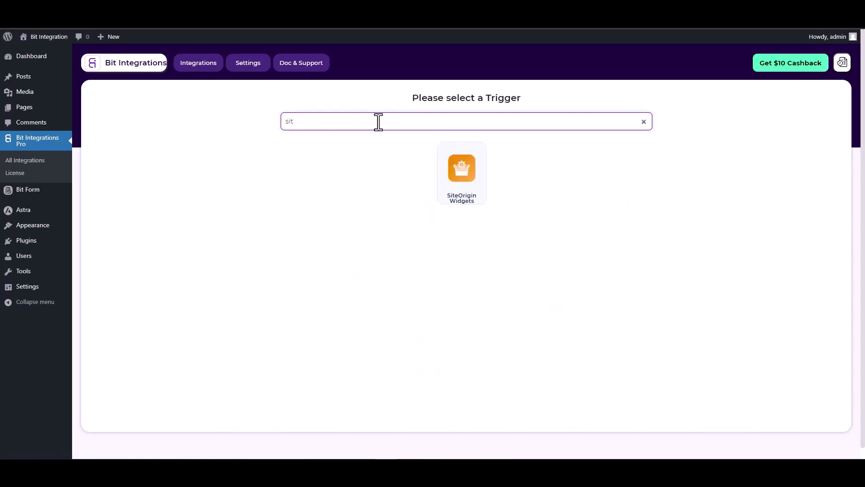
pyautogui.click(469, 197)
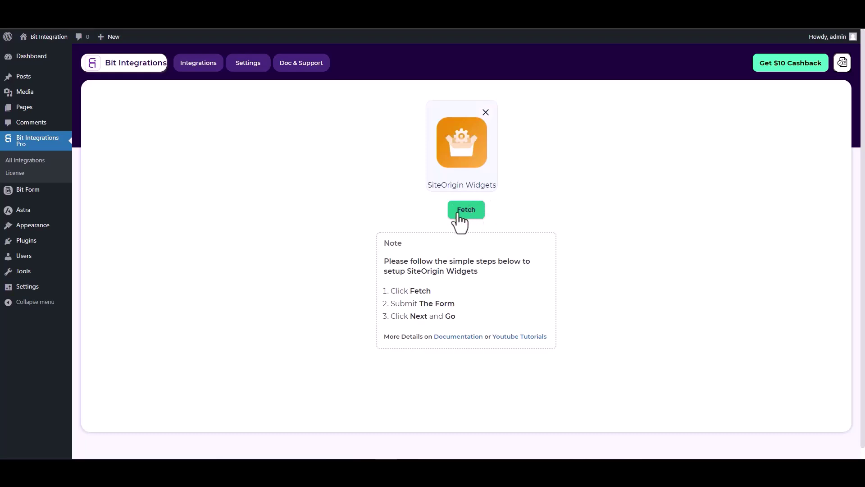
pyautogui.click(464, 214)
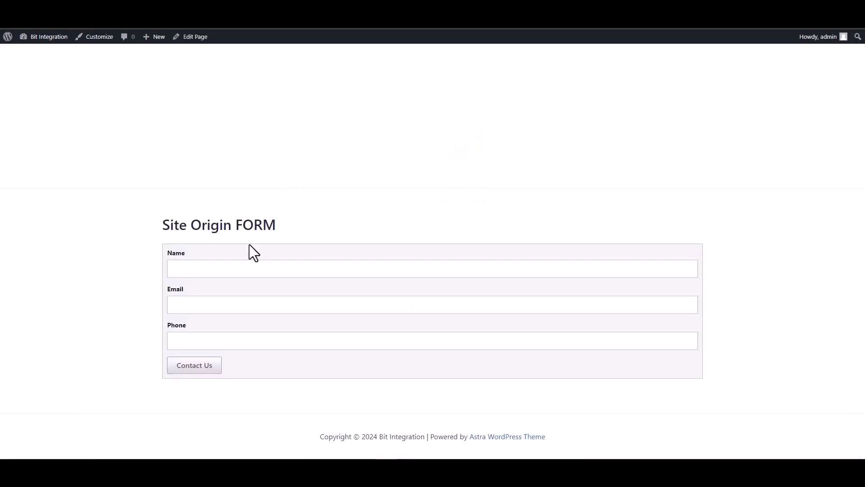
# - Submit the front-end form with name 'test', a test e-mail and phone, then return to Bit Integrations
pyautogui.click(291, 269)
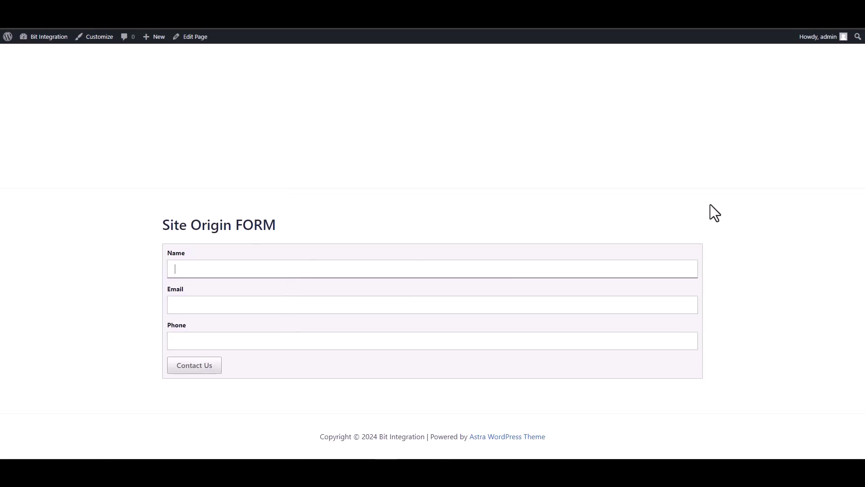
pyautogui.write('test')
pyautogui.click(582, 301)
pyautogui.write('test')
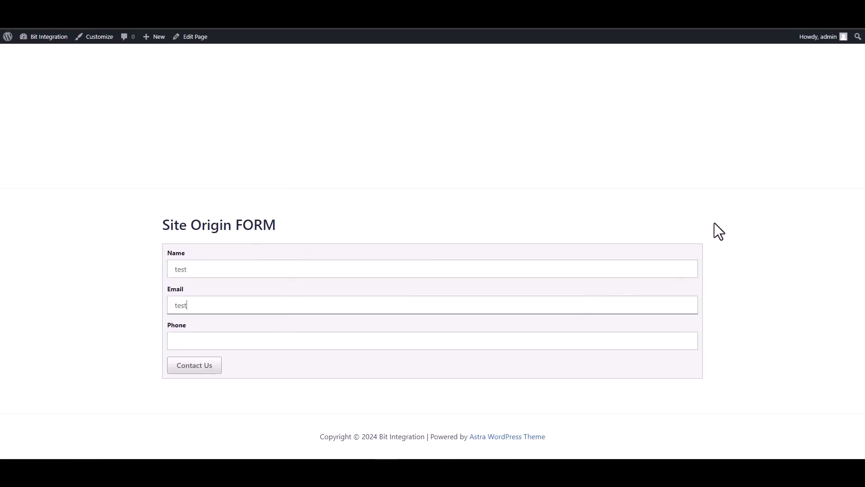
pyautogui.write('@test.com')
pyautogui.click(598, 341)
pyautogui.write('12345678')
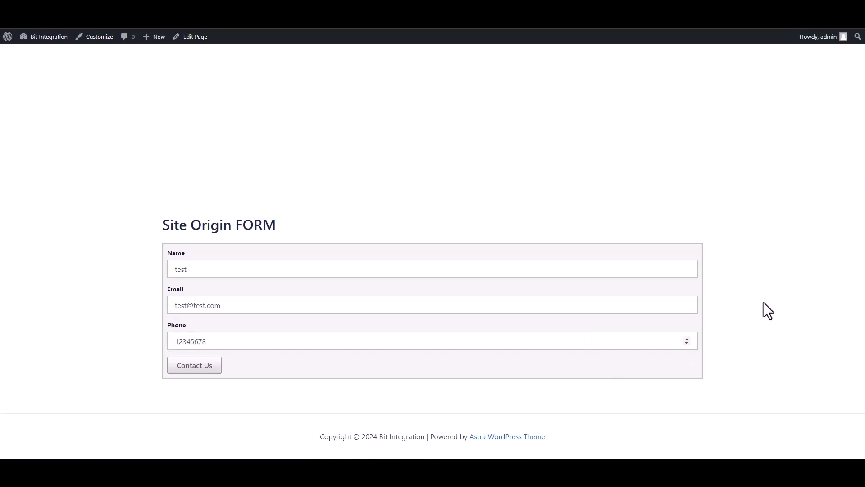
pyautogui.click(201, 367)
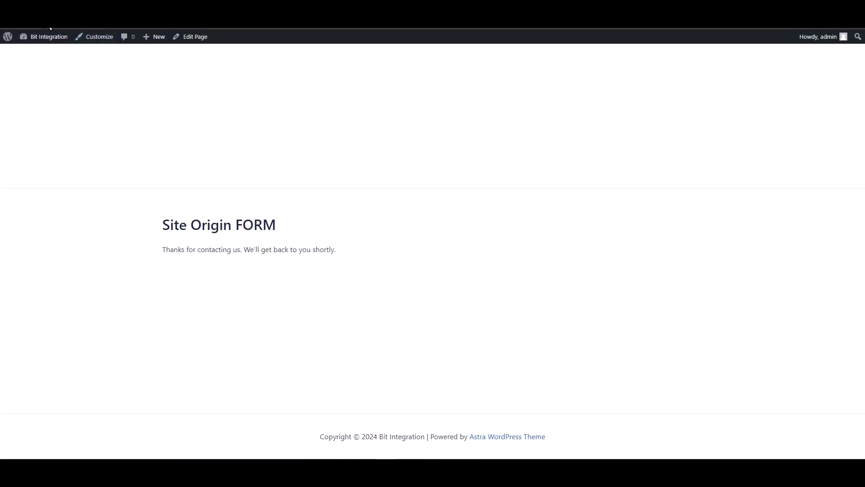
pyautogui.click(379, 3)
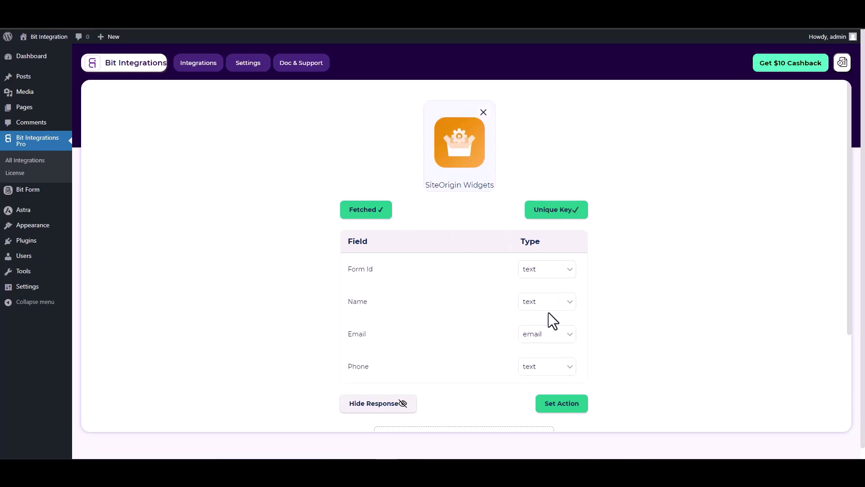
# - Search the action list for 'we' and choose Web Hooks as the action
pyautogui.click(561, 407)
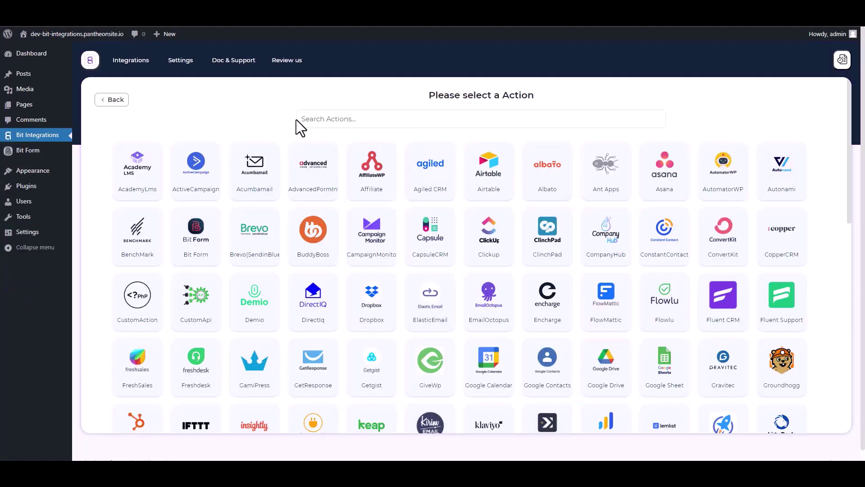
pyautogui.click(334, 119)
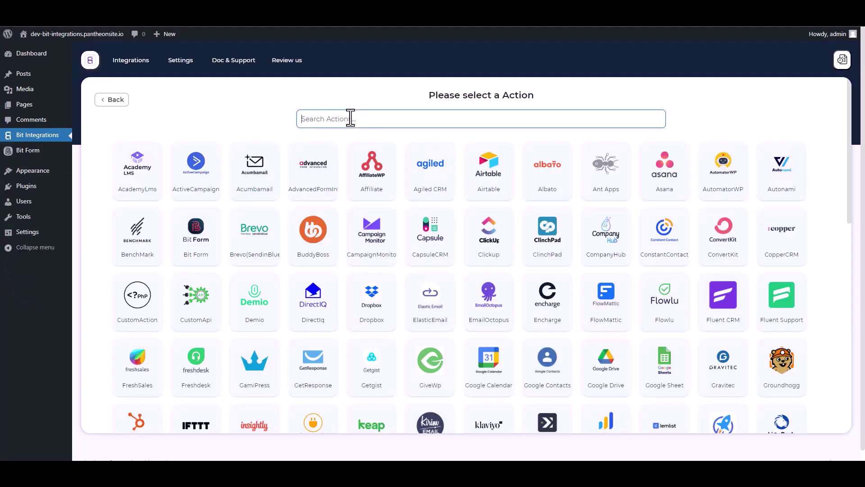
pyautogui.write('web')
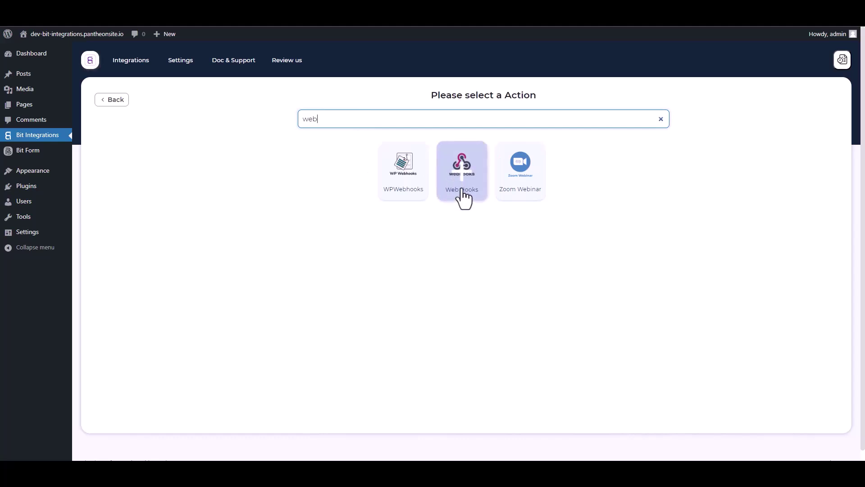
pyautogui.click(463, 192)
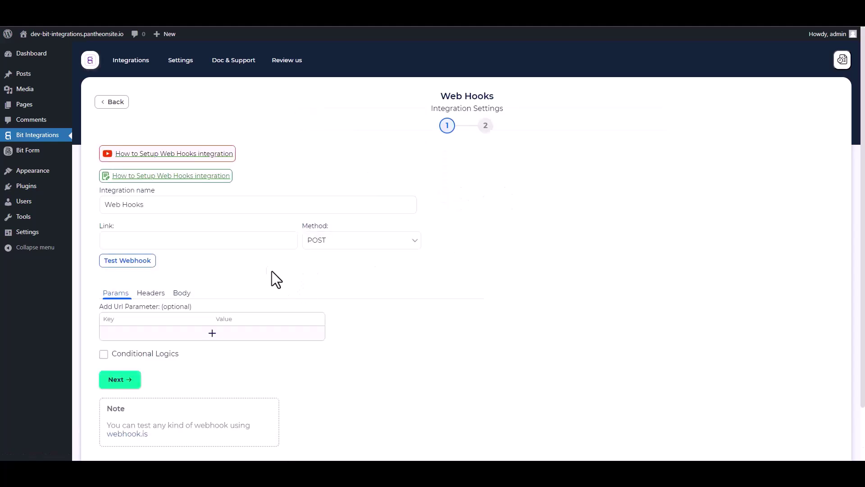
# - Make the webhook body send all form data with content type application/json
pyautogui.scroll(-1, 277, 274)
pyautogui.click(182, 251)
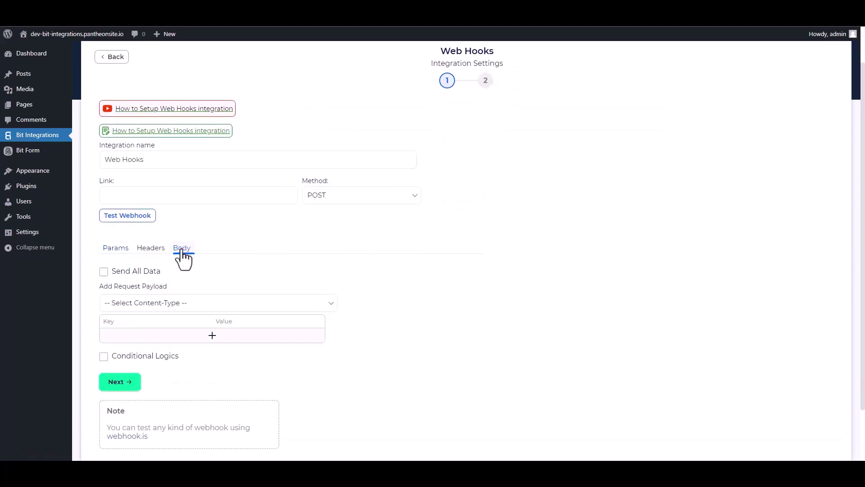
pyautogui.click(104, 272)
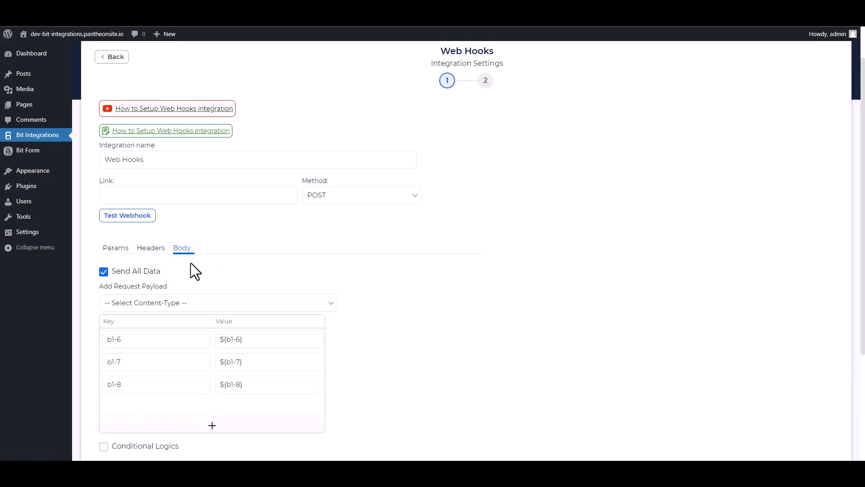
pyautogui.click(174, 304)
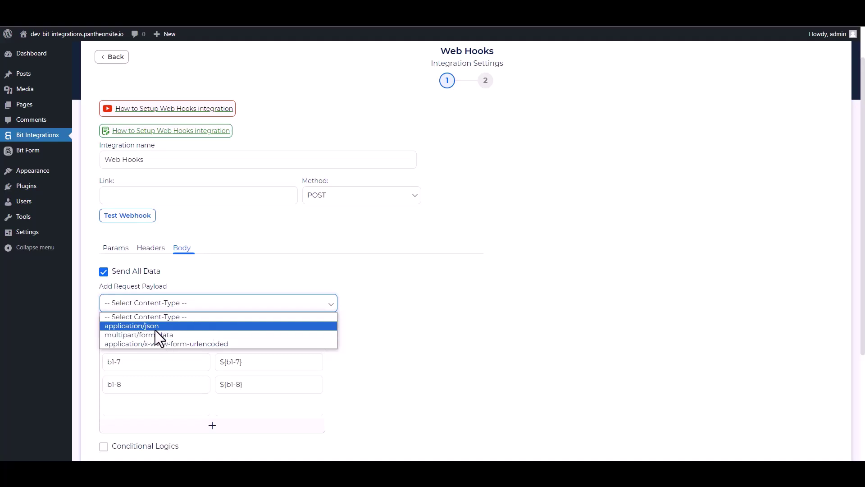
pyautogui.click(155, 329)
pyautogui.scroll(1, 294, 264)
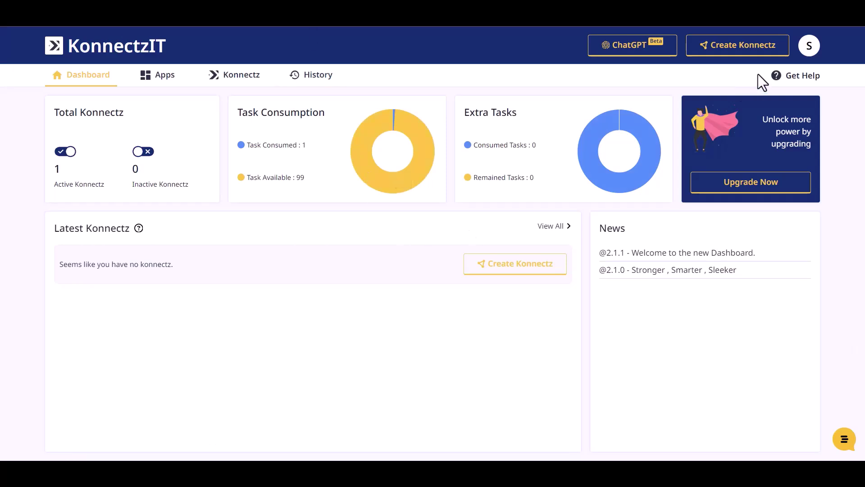
# - Create a Konnectz with a Webhook trigger, copy its URL and start capturing a response
pyautogui.click(753, 52)
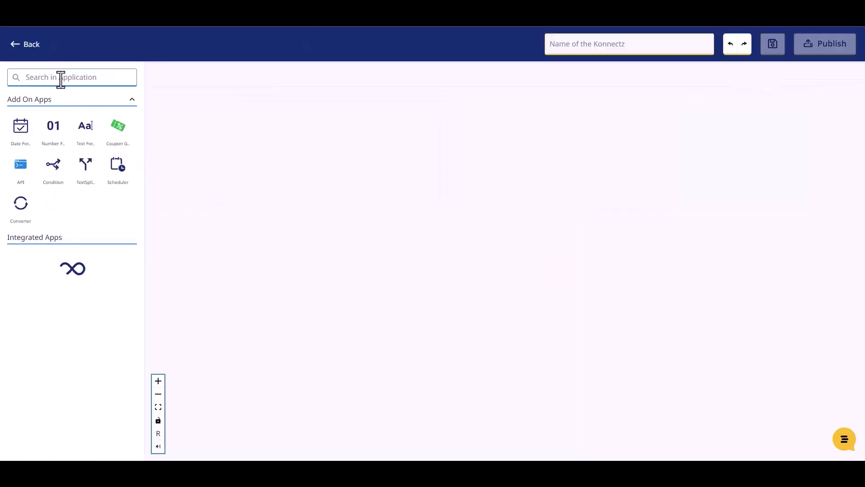
pyautogui.click(61, 77)
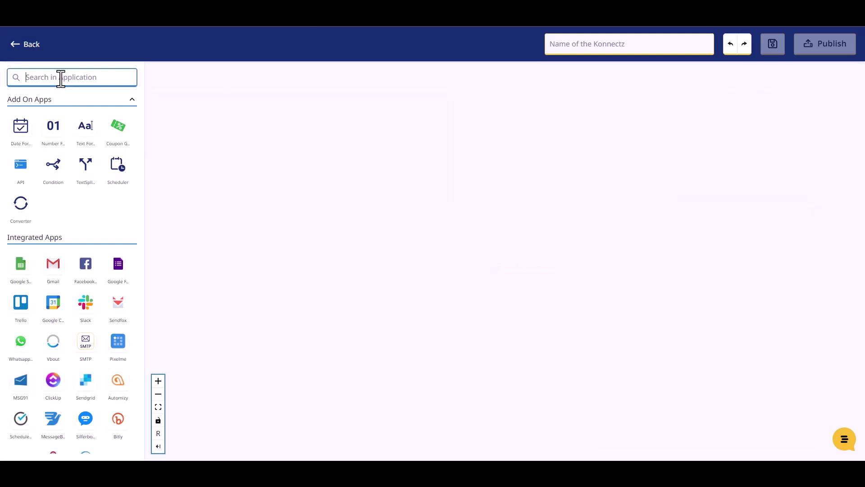
pyautogui.write('web')
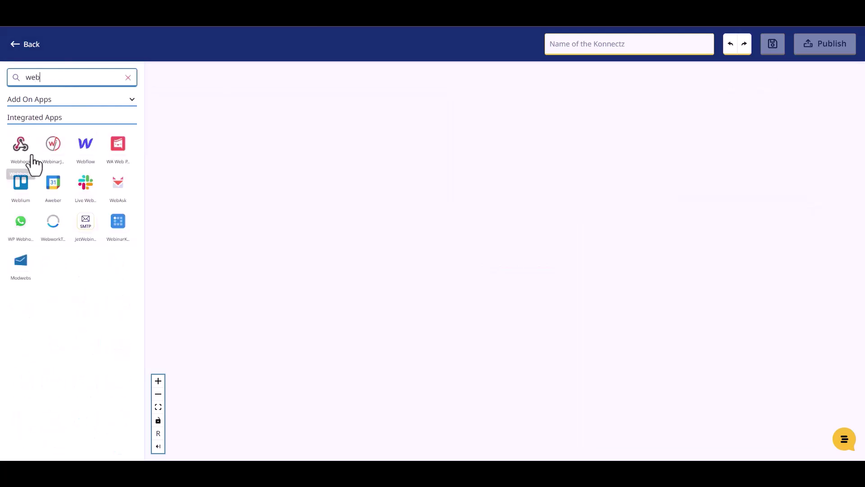
pyautogui.moveTo(21, 153); pyautogui.dragTo(225, 128)
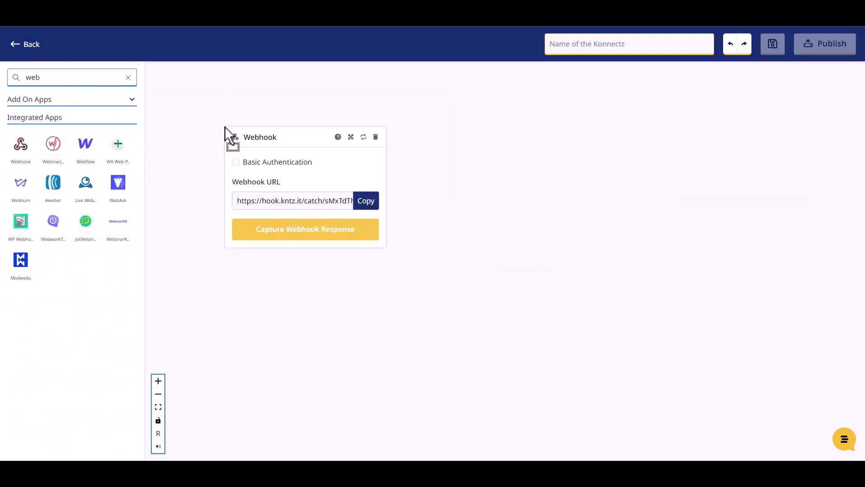
pyautogui.click(367, 206)
pyautogui.click(324, 230)
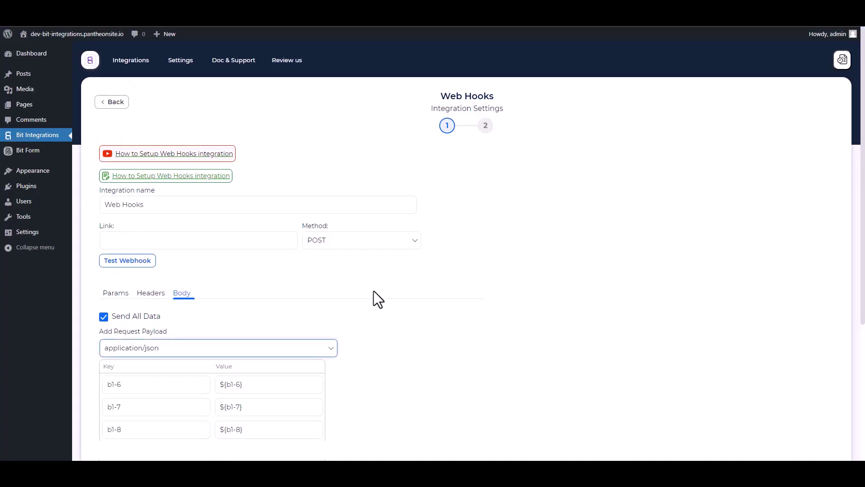
# - Target the webhook link field for the copied URL, then enter 'Bit Integrations' as the form's Name
pyautogui.click(174, 240)
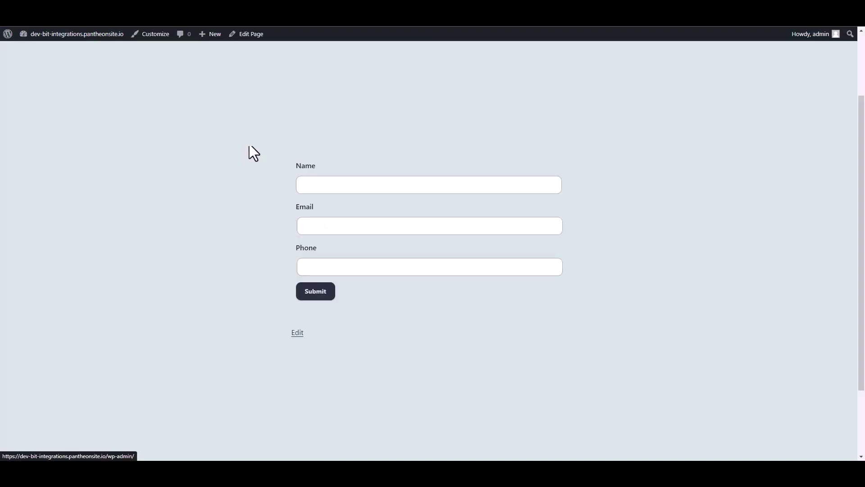
pyautogui.click(324, 185)
pyautogui.write('Bit Integrations')
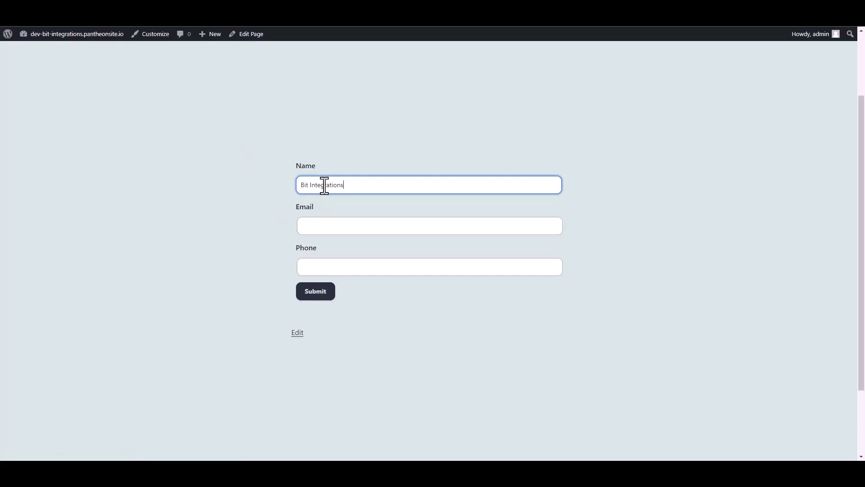
# - Add an e-mail address and phone number to the form and submit it
pyautogui.click(314, 226)
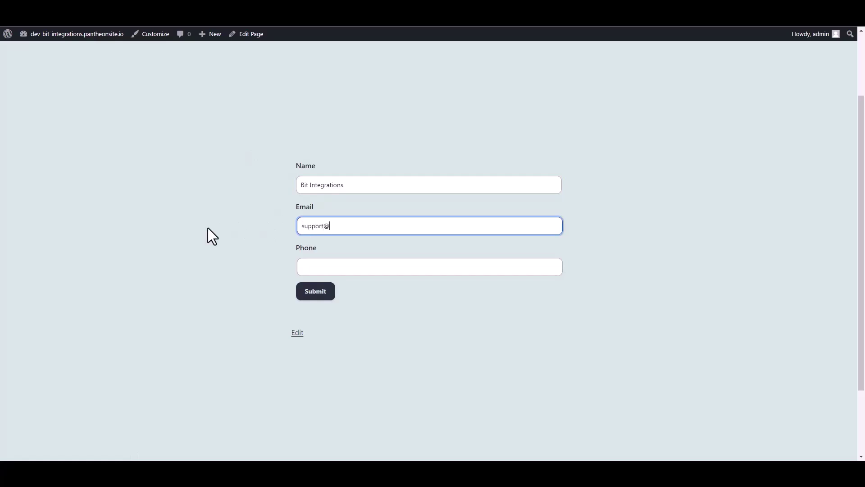
pyautogui.press('Tab')
pyautogui.write('4445556')
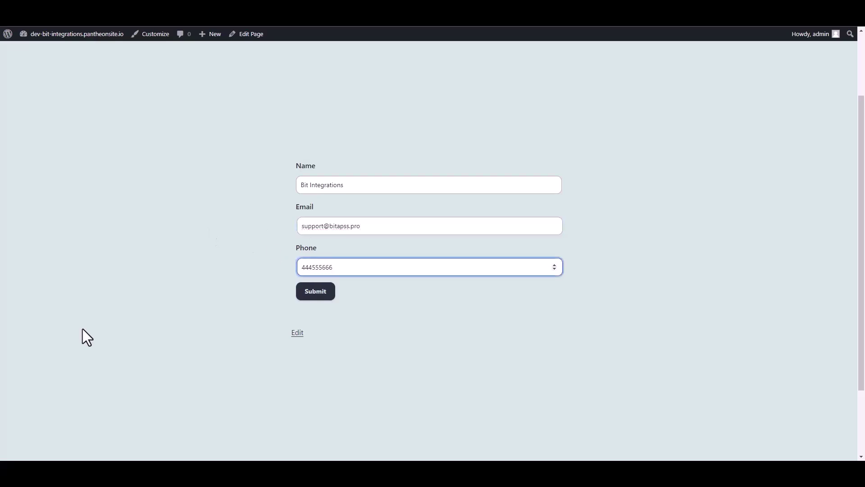
pyautogui.click(325, 293)
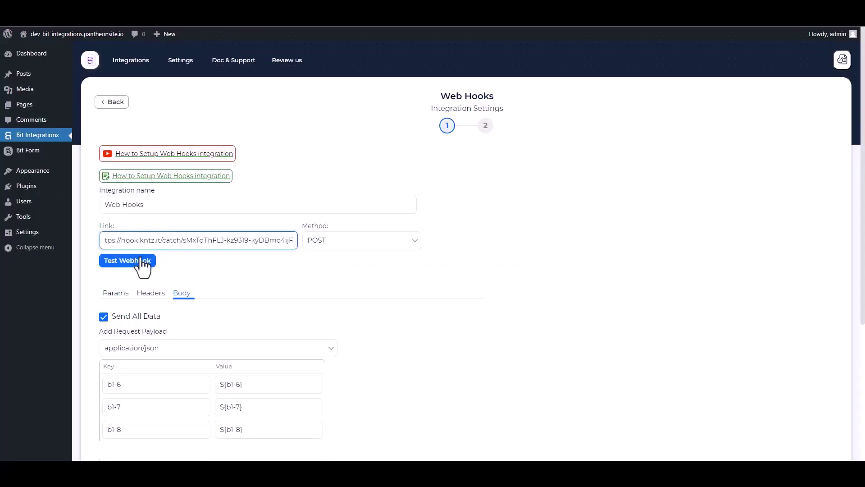
# - Test the webhook against the KonnectzIT link, then finish and save the integration
pyautogui.click(141, 260)
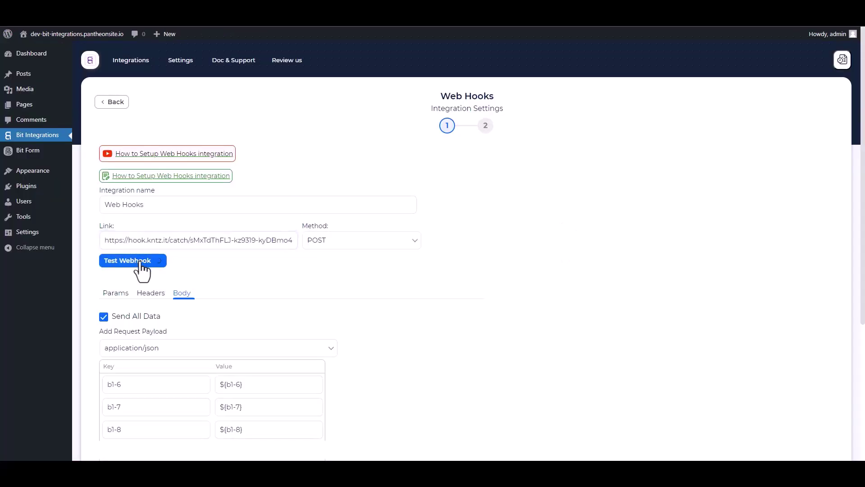
pyautogui.scroll(-5, 222, 199)
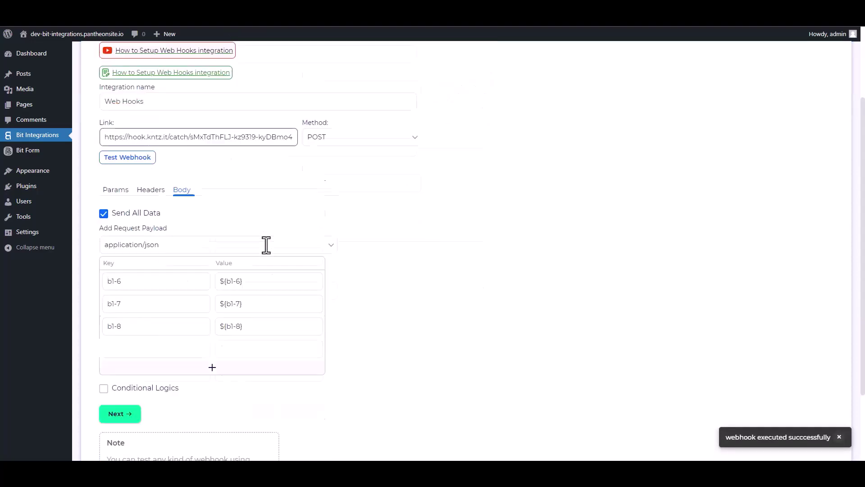
pyautogui.click(129, 331)
pyautogui.click(466, 180)
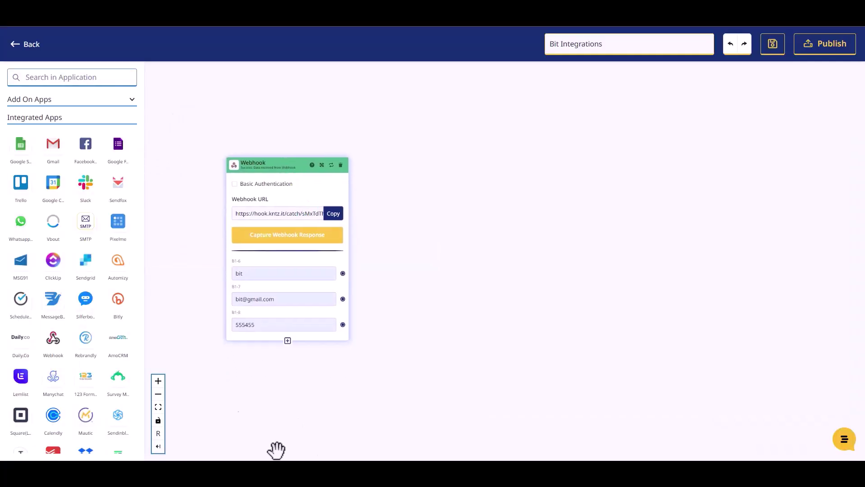
# - Add a Mailer Lite step set to Create Or Update Subscriber using the first connected account
pyautogui.click(66, 78)
pyautogui.write('mailer')
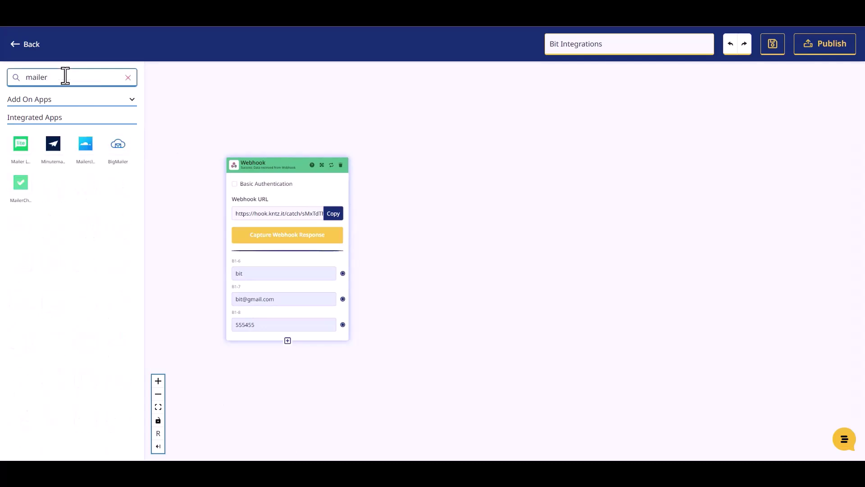
pyautogui.moveTo(20, 143); pyautogui.dragTo(460, 201)
pyautogui.click(477, 241)
pyautogui.click(494, 263)
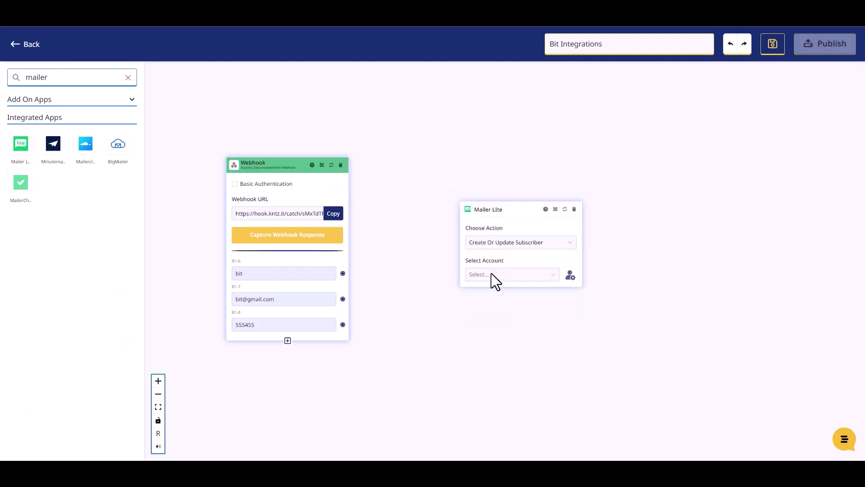
pyautogui.click(493, 273)
pyautogui.click(485, 292)
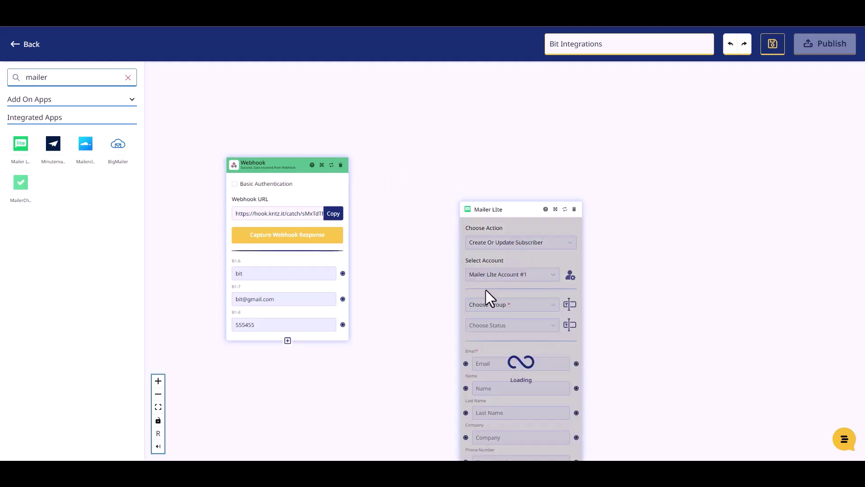
# - Put subscribers into the account's group with status Active
pyautogui.moveTo(493, 209); pyautogui.dragTo(443, 130)
pyautogui.click(456, 225)
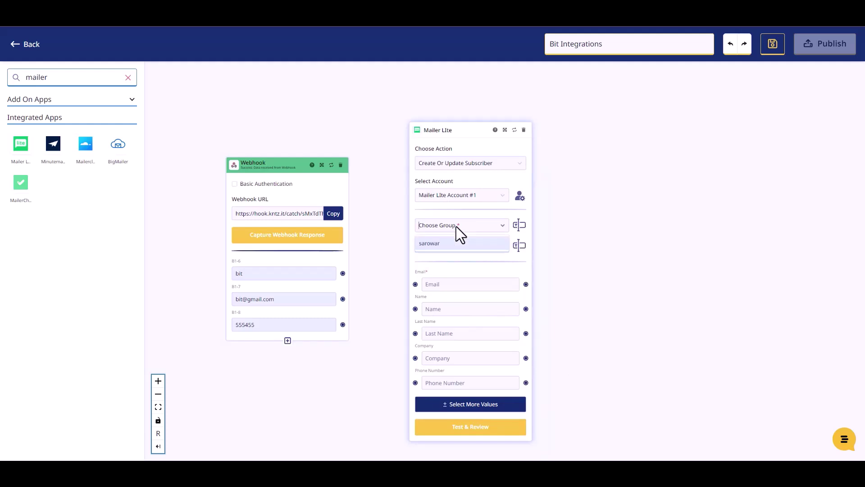
pyautogui.click(450, 245)
pyautogui.click(456, 245)
pyautogui.click(434, 265)
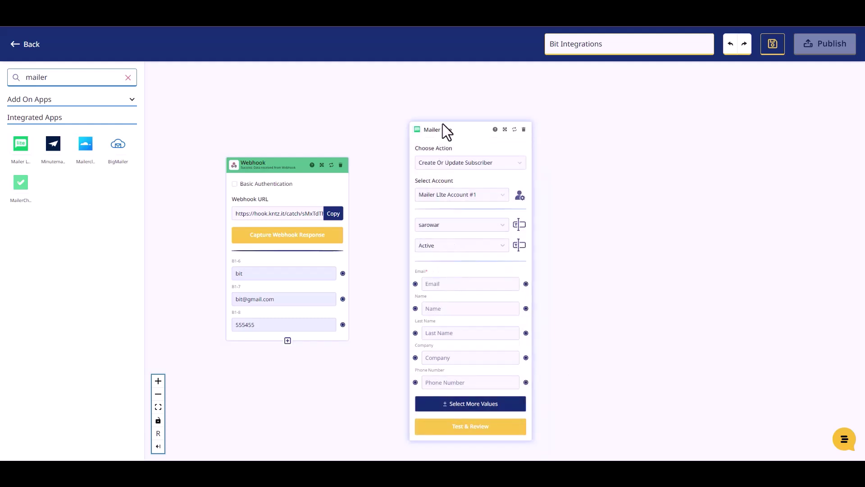
# - Map the webhook name, email and phone values to Mailer Lite's Name, Email and Phone Number
pyautogui.moveTo(443, 128); pyautogui.dragTo(437, 117)
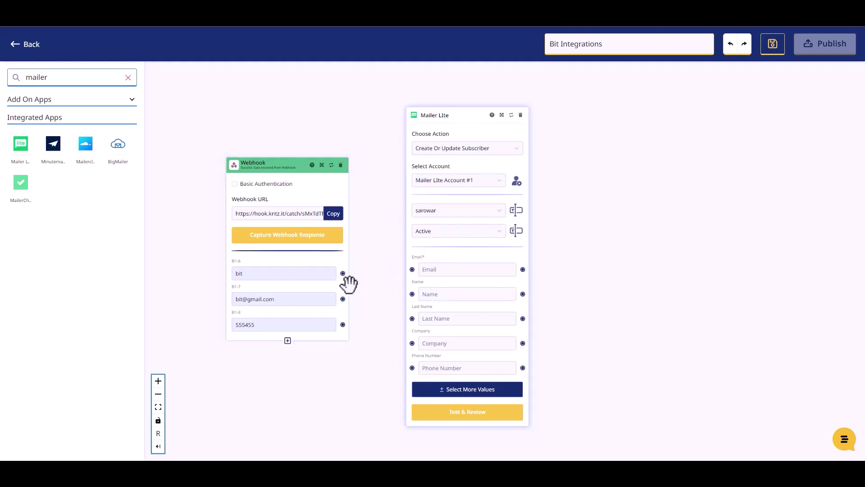
pyautogui.moveTo(347, 279); pyautogui.dragTo(410, 294)
pyautogui.moveTo(340, 312); pyautogui.dragTo(412, 269)
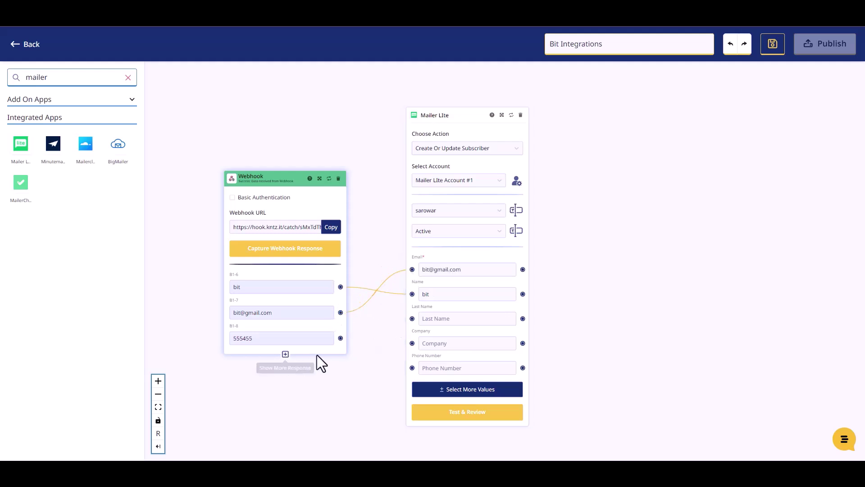
pyautogui.moveTo(340, 338); pyautogui.dragTo(410, 367)
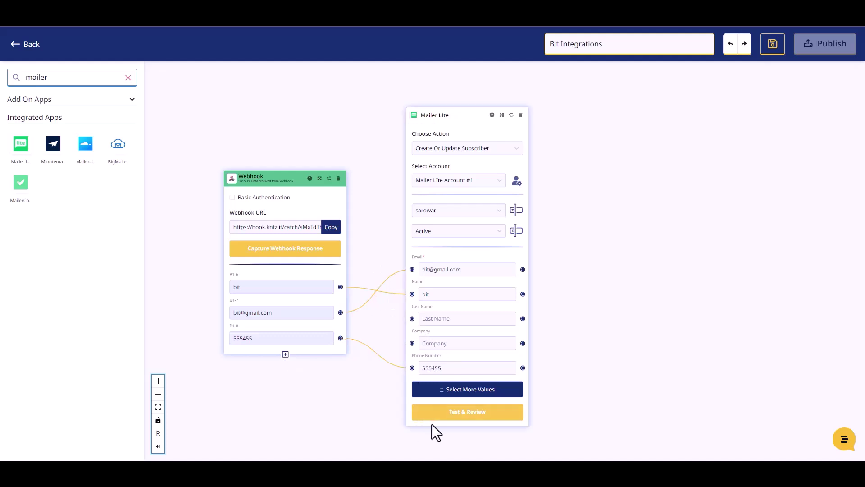
# - Run Test & Review on the Mailer Lite step and publish the Konnectz
pyautogui.click(468, 419)
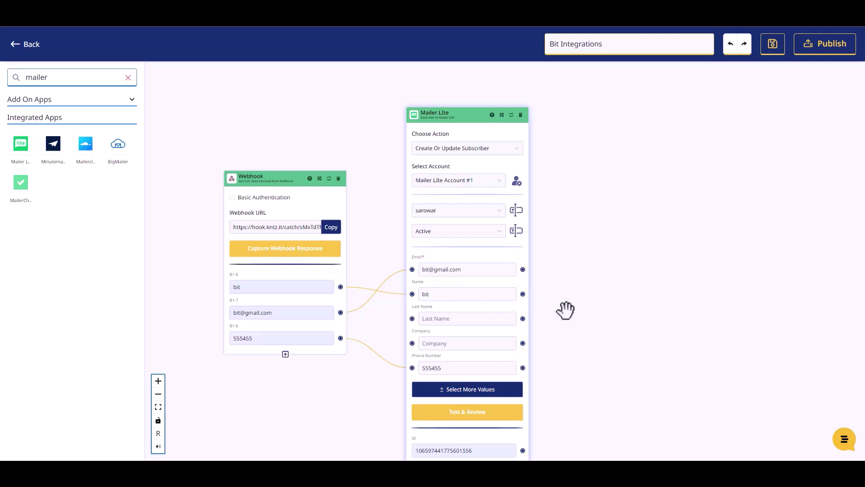
pyautogui.scroll(-2, 559, 316)
pyautogui.moveTo(523, 351); pyautogui.dragTo(558, 283)
pyautogui.scroll(2, 612, 391)
pyautogui.moveTo(568, 393); pyautogui.dragTo(578, 341)
pyautogui.click(800, 53)
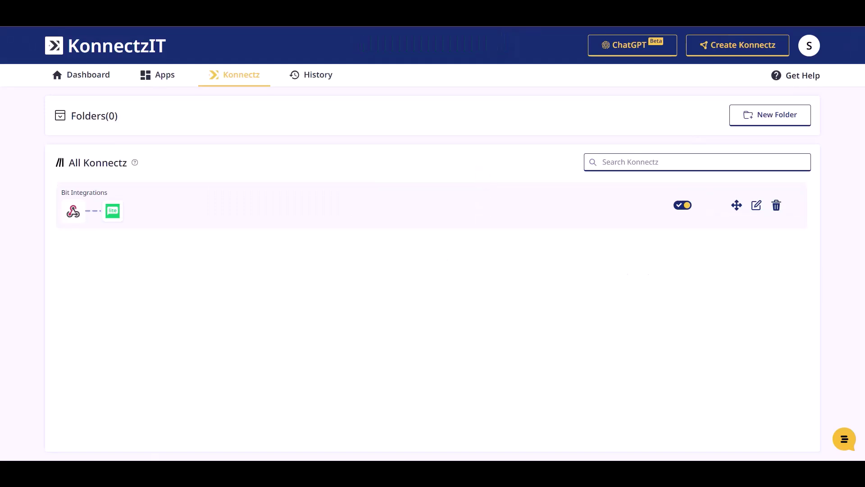
# - Type 'Bit Integr' into the Name field of the Site Origin form
pyautogui.write('B')
pyautogui.write('it Integrations')
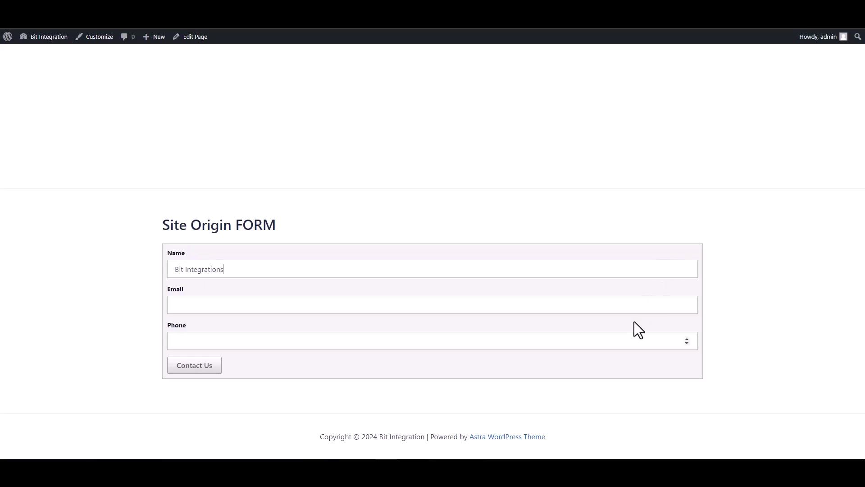
# - Enter an email address and phone number, submit with Contact Us, and highlight the thank-you message
pyautogui.click(641, 305)
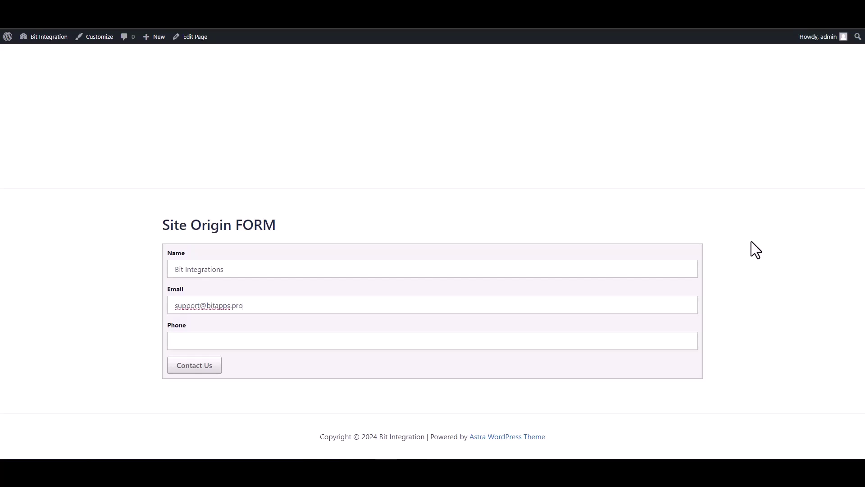
pyautogui.click(621, 339)
pyautogui.write('444555666')
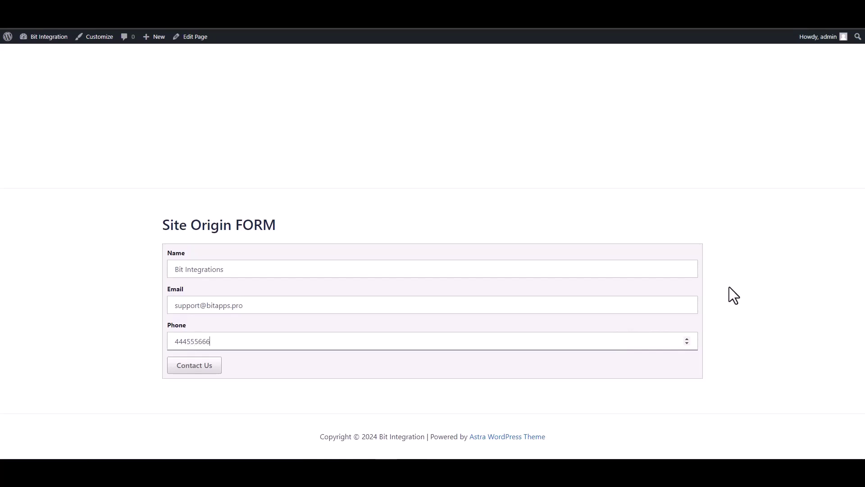
pyautogui.click(203, 372)
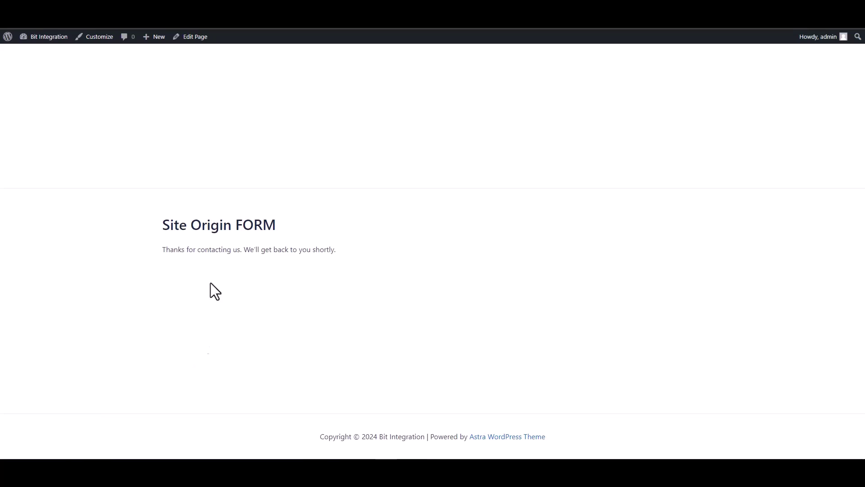
pyautogui.moveTo(175, 249); pyautogui.dragTo(311, 252)
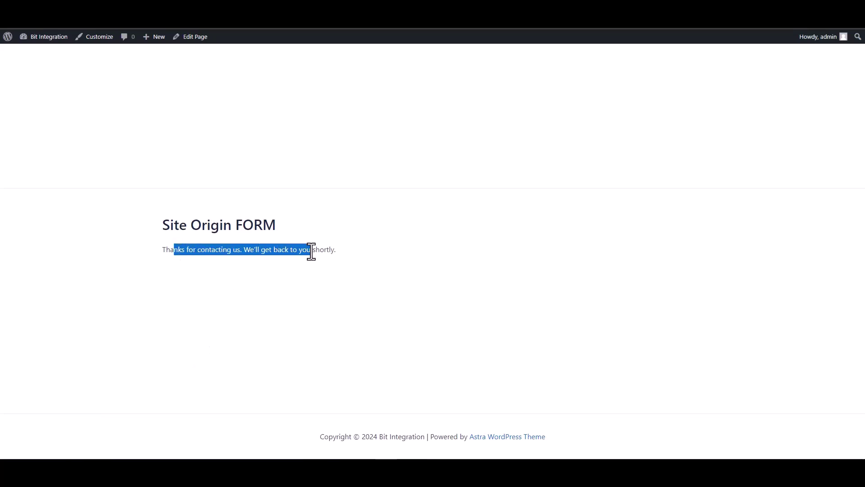
pyautogui.click(301, 279)
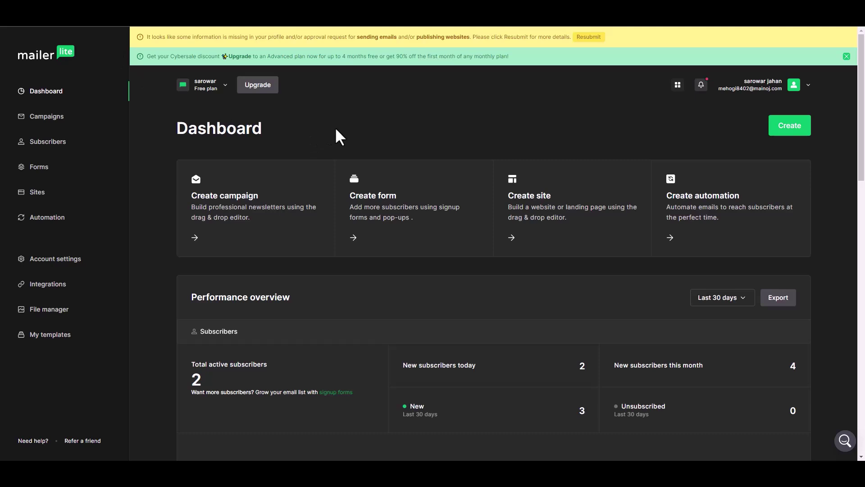
# - From the Subscribers list, open the new Bit Integrations subscriber and review their phone and group details
pyautogui.click(58, 142)
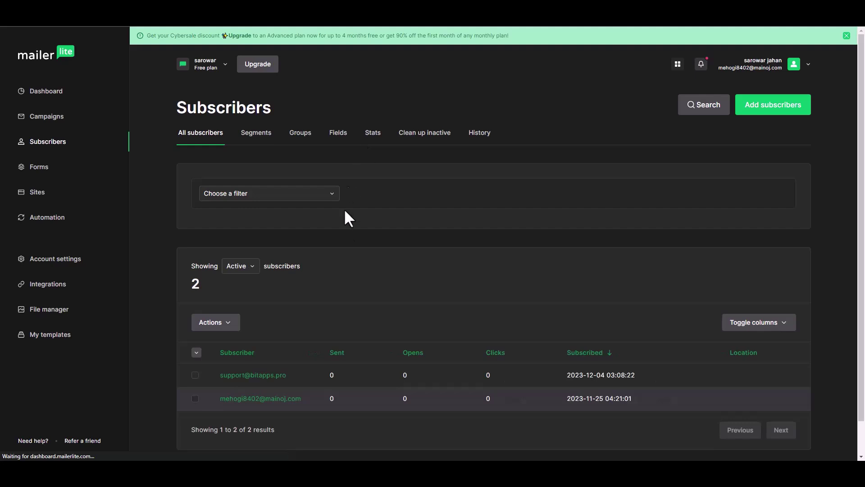
pyautogui.scroll(-1, 306, 347)
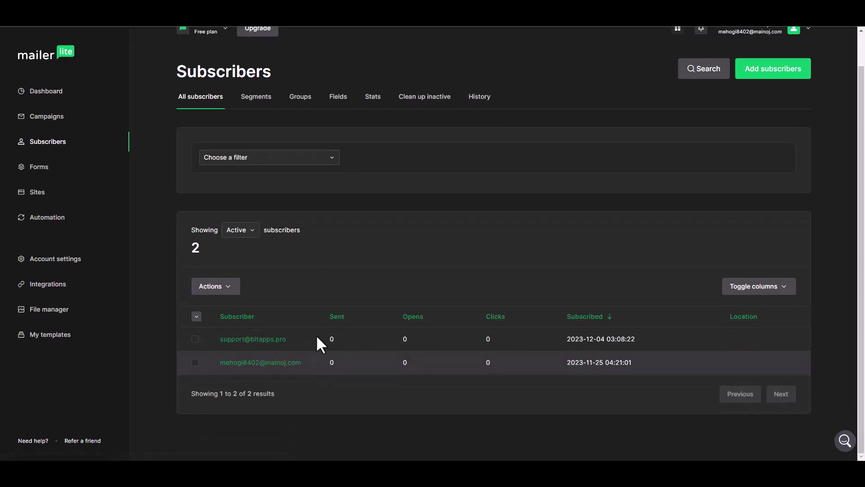
pyautogui.click(270, 340)
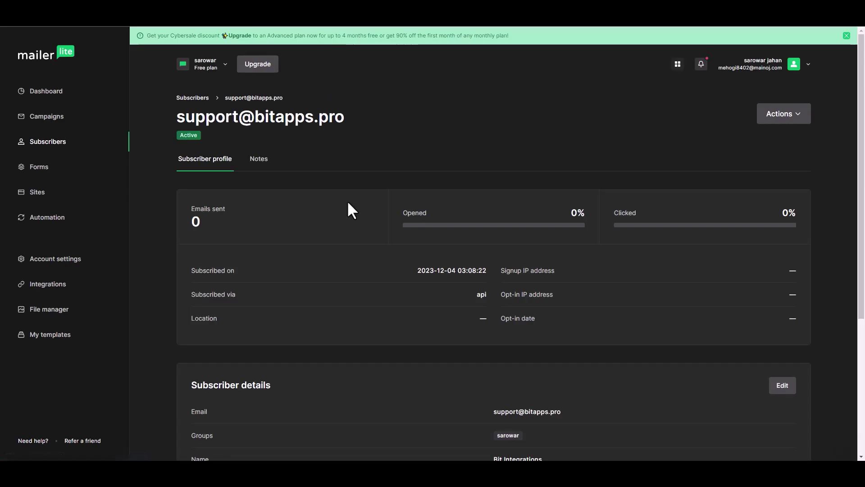
pyautogui.scroll(-4, 399, 240)
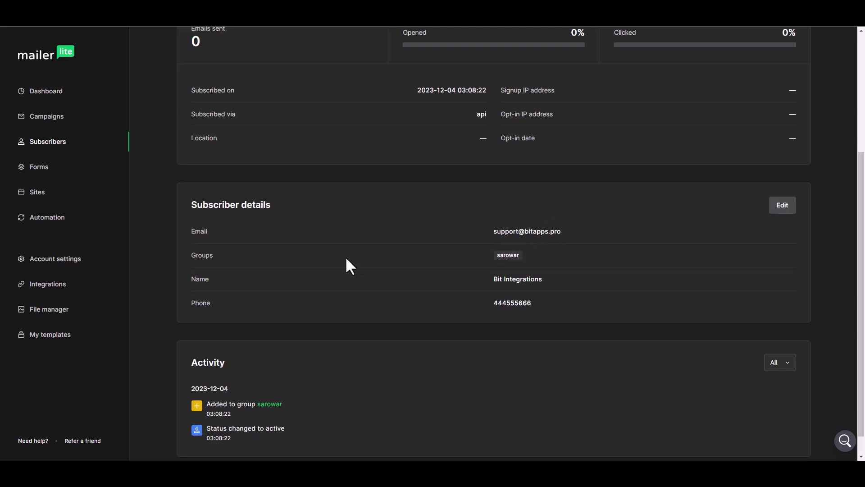
pyautogui.scroll(5, 409, 295)
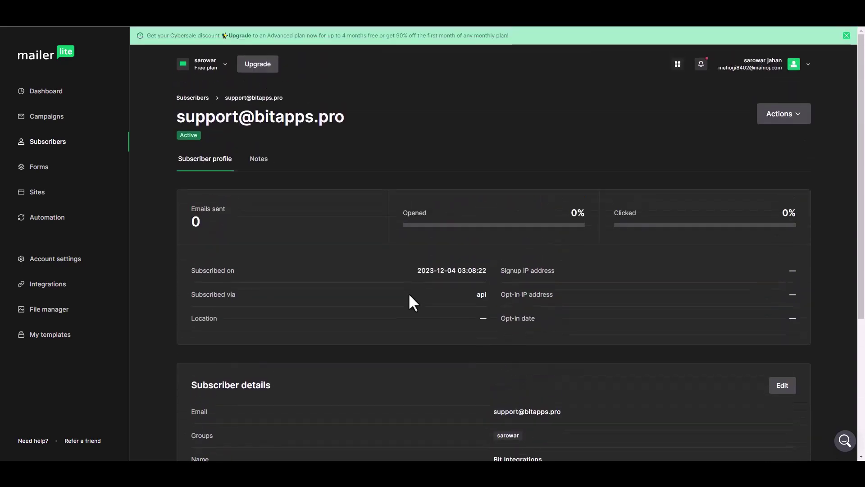